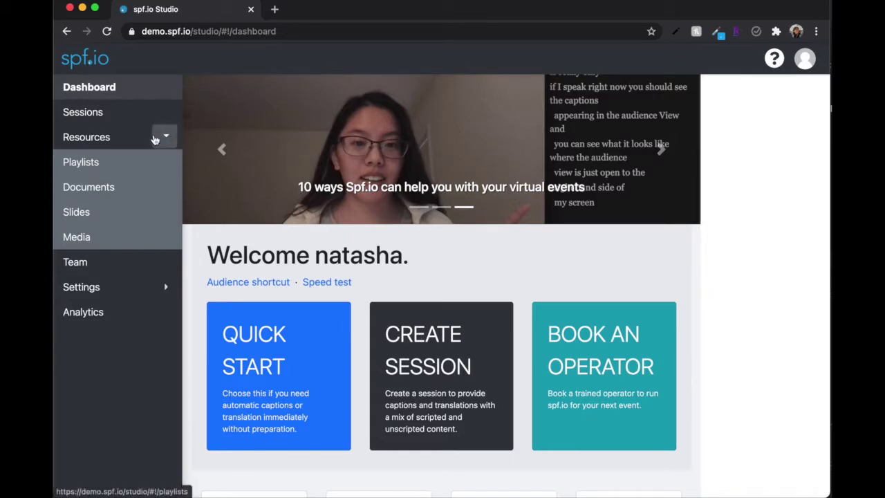
Step: Open the Media resources page and show the upload options for a new media file
left_click(164, 139)
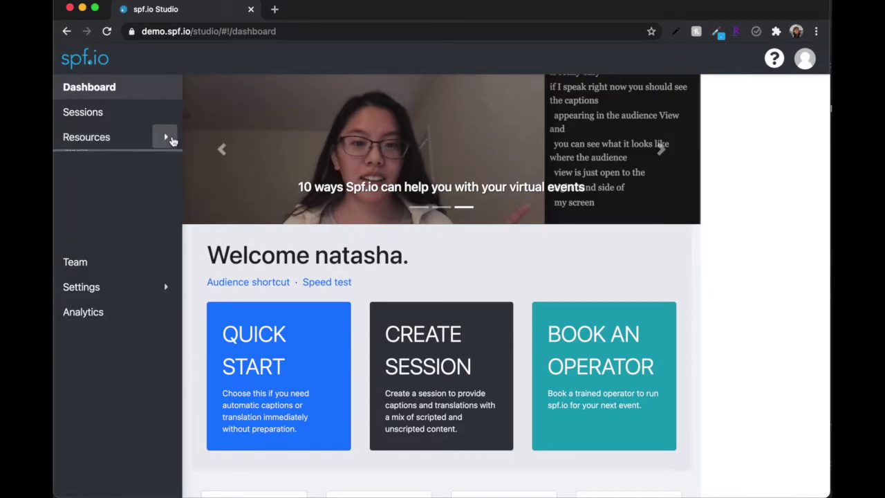
left_click(165, 141)
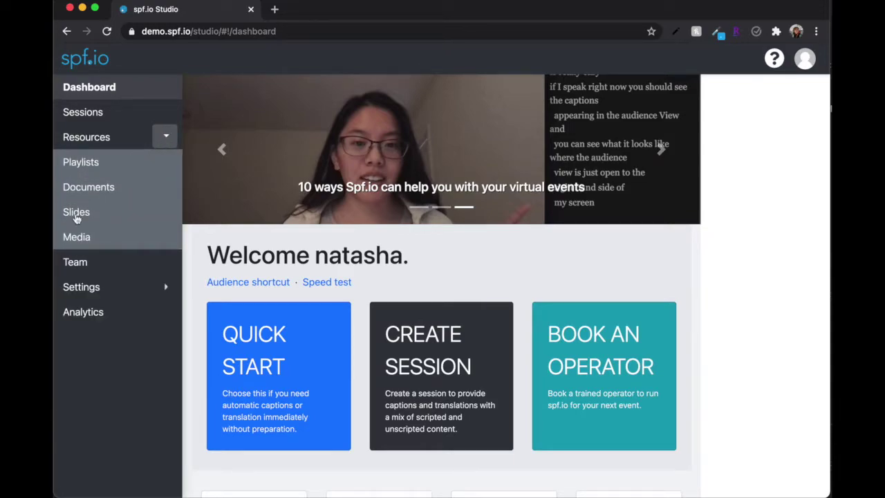
left_click(72, 235)
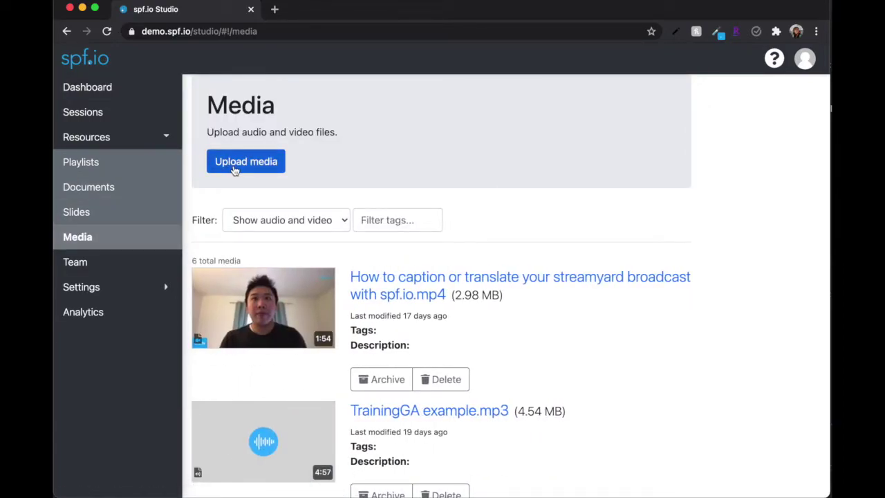
left_click(235, 170)
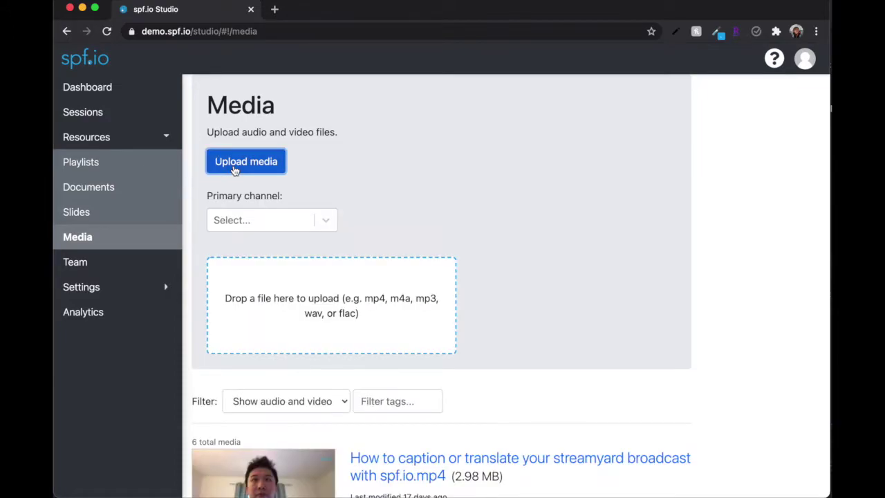
Step: Set the upload's primary channel to English, enable transcript generation and upload zoomcall_caption_example30.mp4
left_click(332, 223)
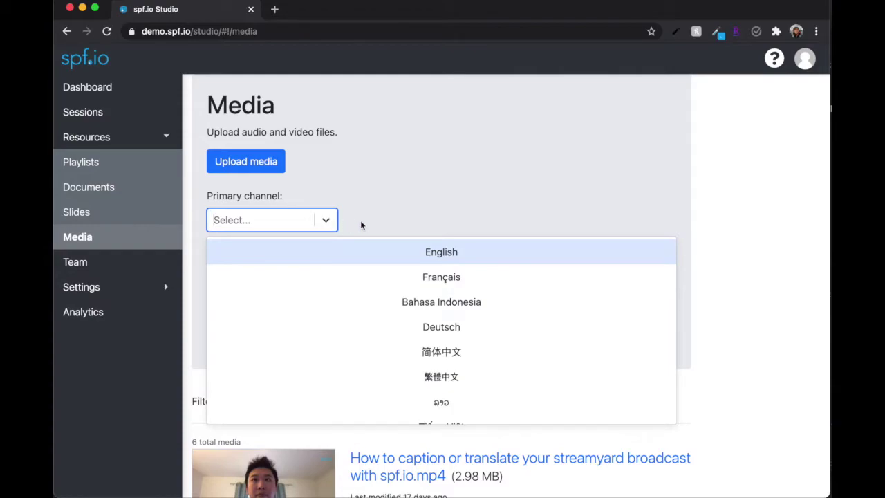
left_click(445, 253)
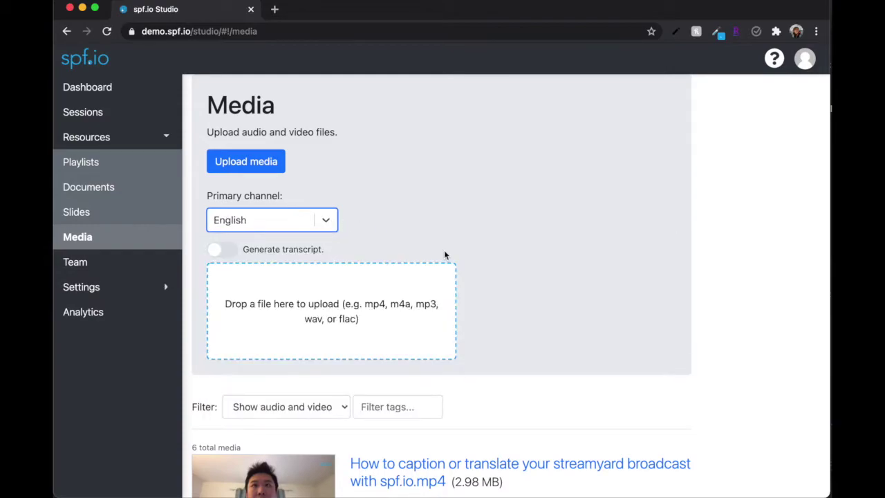
left_click(227, 251)
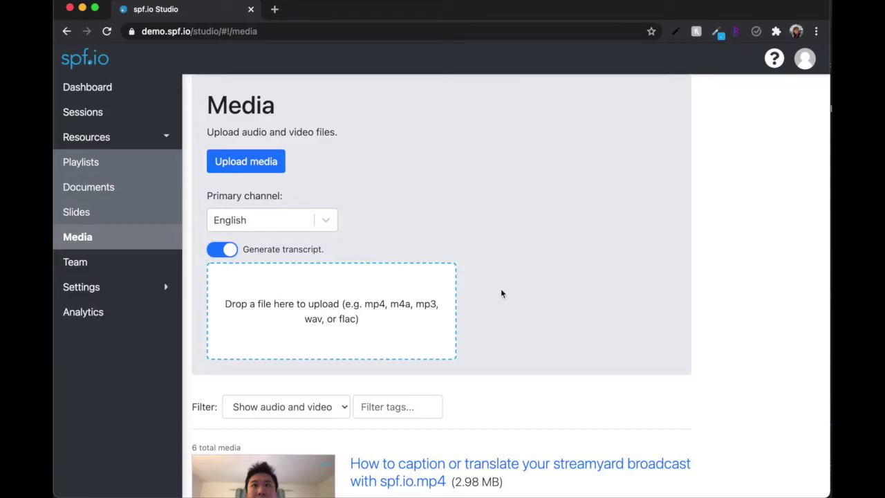
key("super+Tab")
left_click_drag(483, 227, 332, 311)
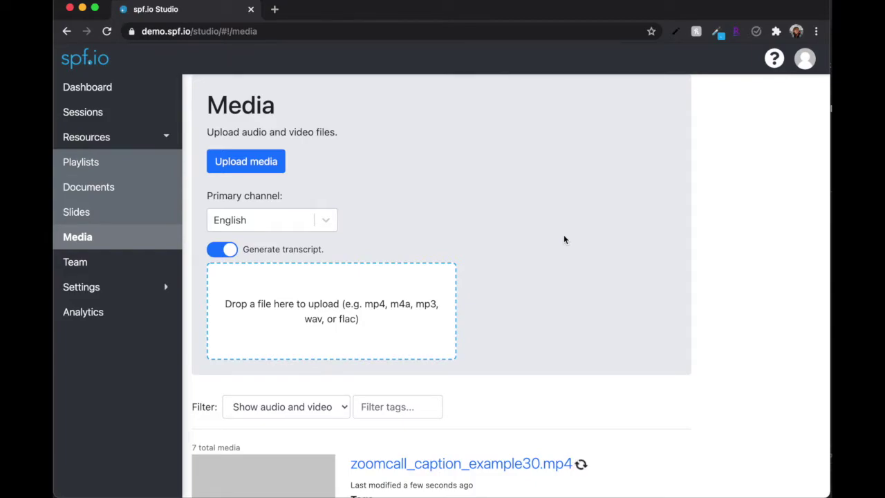
Step: Open the uploaded zoomcall_caption_example30.mp4 and go to its transcription page
scroll(564, 239, "down", 1)
scroll(563, 240, "down", 3)
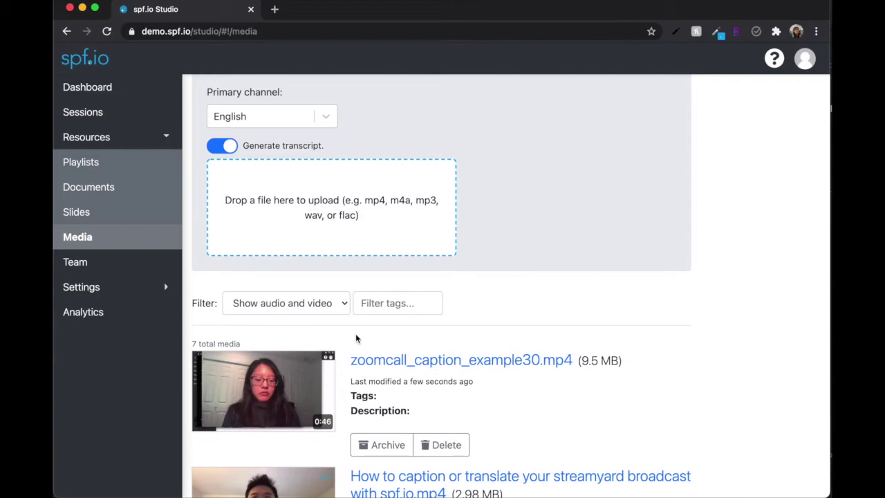
left_click(413, 361)
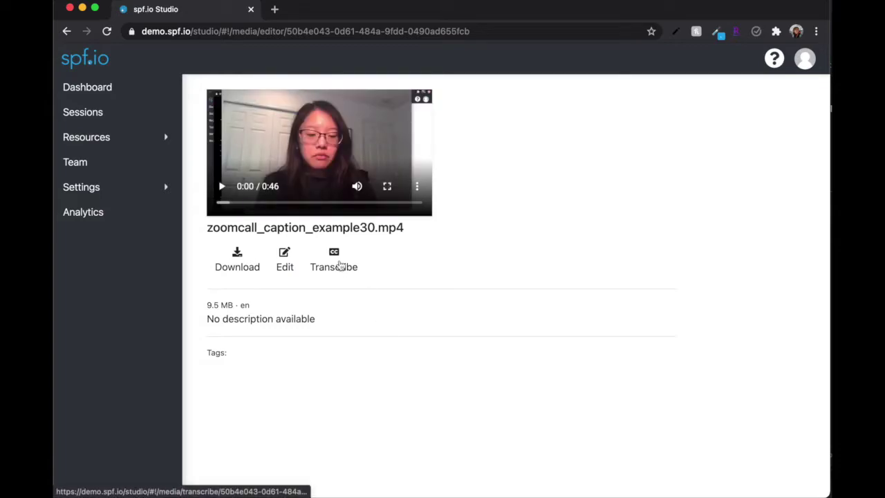
left_click(340, 265)
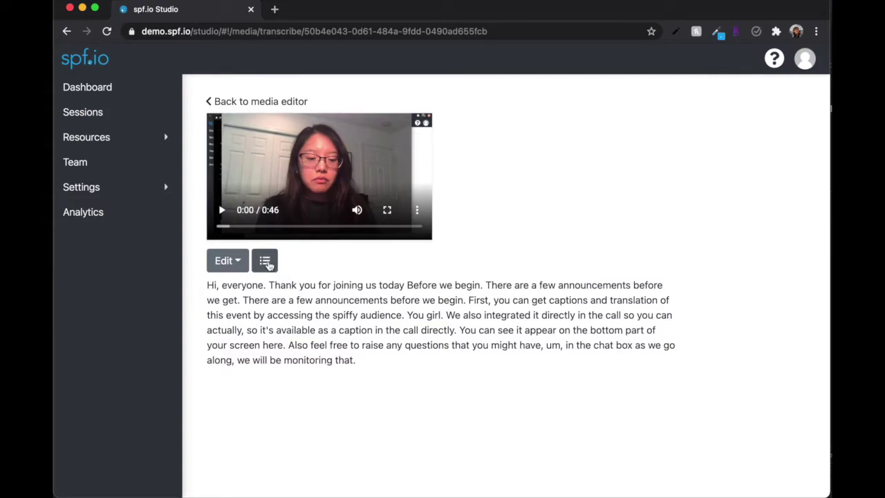
Step: Open the English captioner autoreplacements and create a new replacement "spf.io audience"
left_click(265, 261)
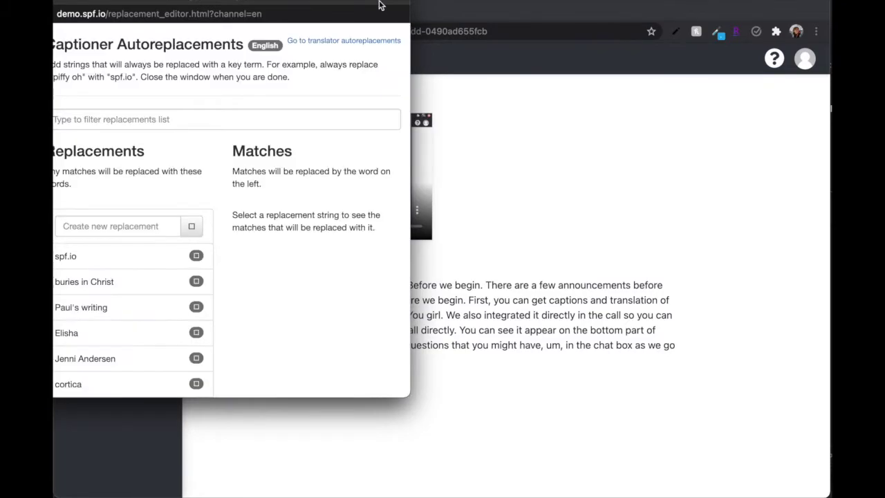
left_click_drag(379, 6, 734, 67)
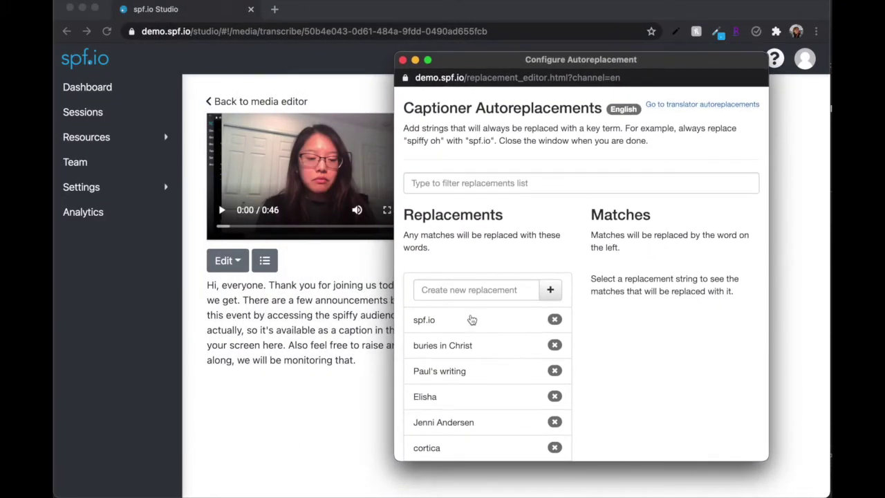
left_click(459, 290)
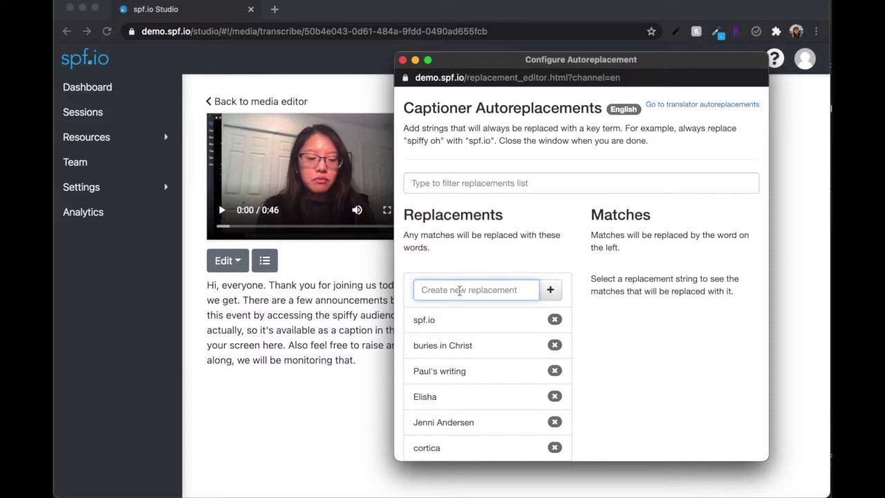
left_click(546, 64)
left_click_drag(546, 64, 477, 389)
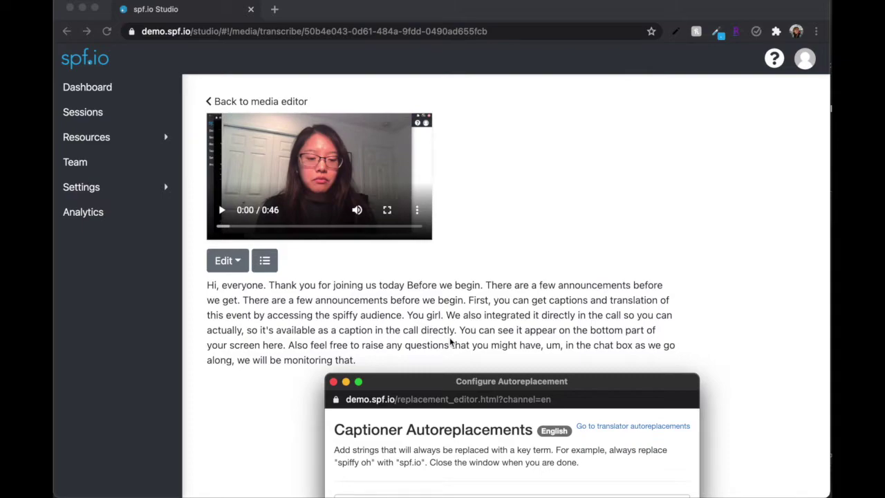
left_click_drag(488, 384, 604, 89)
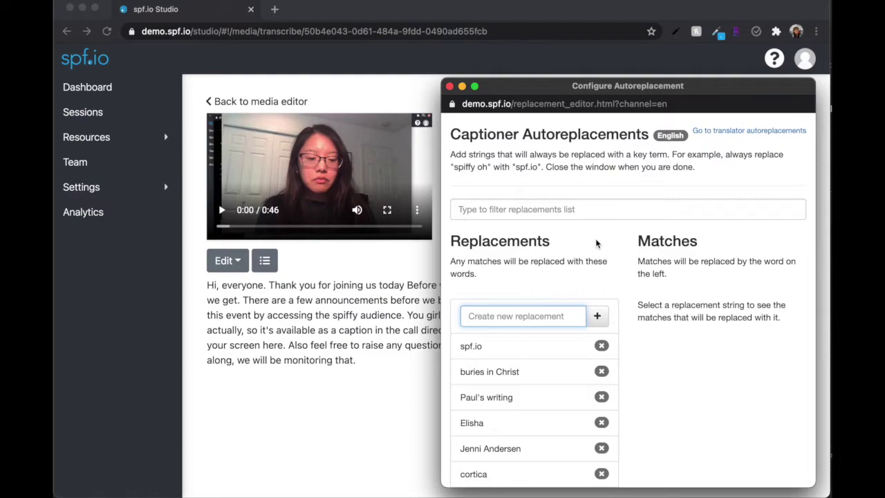
type("spf")
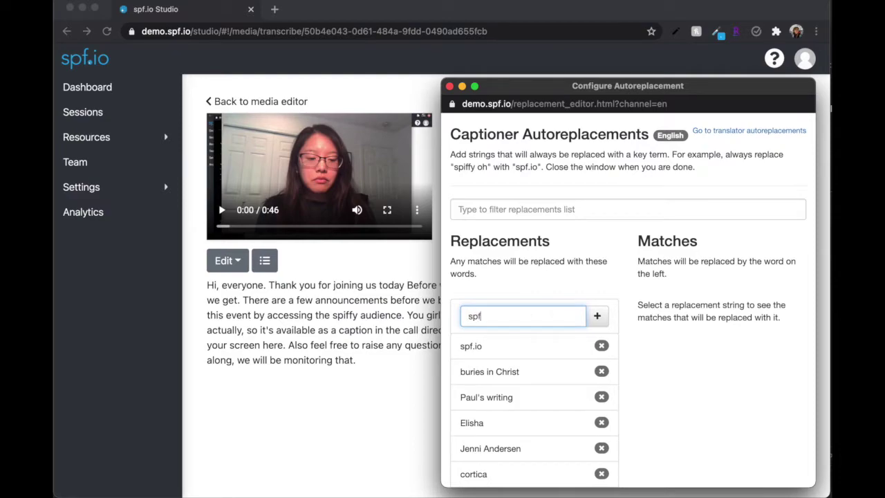
type(".io audience")
key("Return")
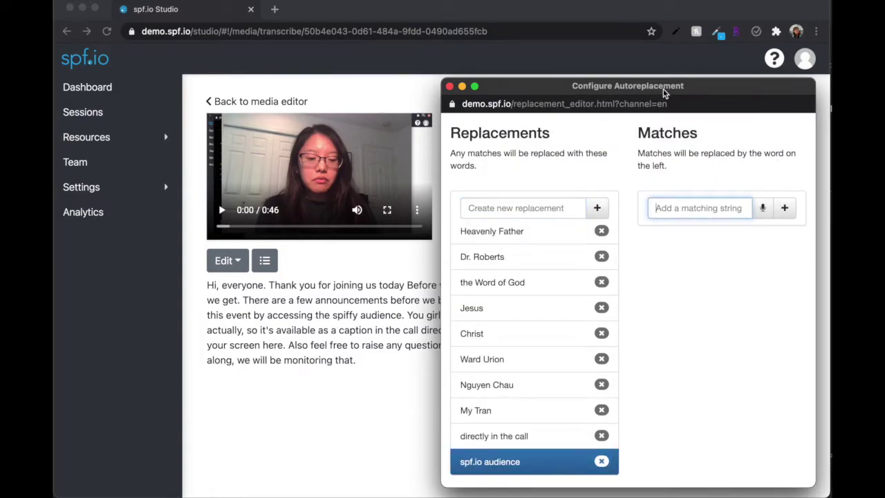
Step: Add "spiffy audience" as a matching string for the spf.io audience replacement and close the autoreplacement window
type("spiffy ")
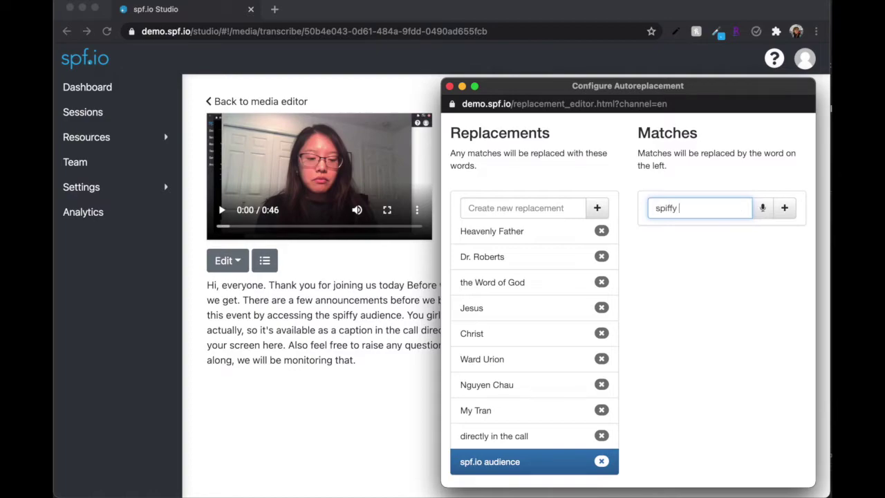
type("audience")
key("Return")
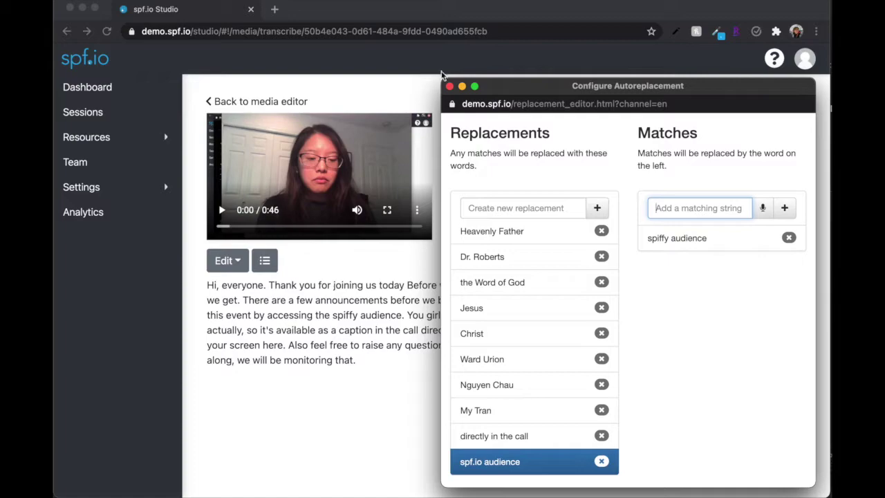
left_click(450, 86)
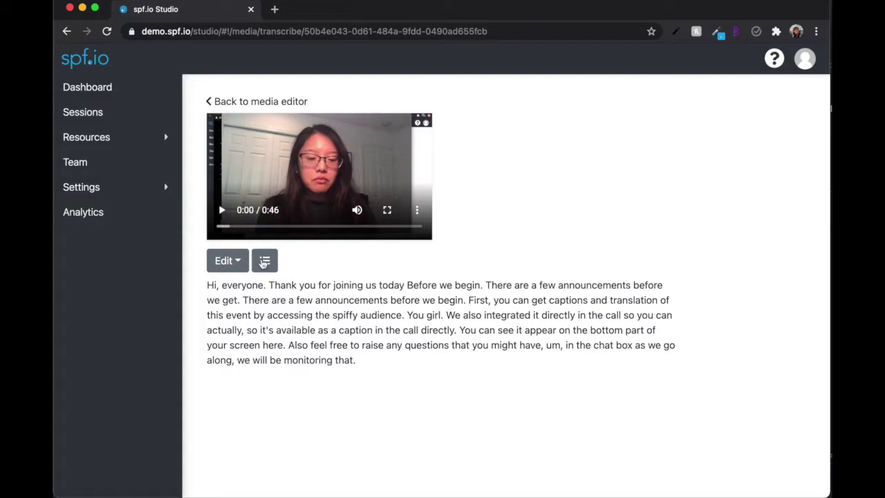
Step: Open the video's captions for editing as a transcript, move the floating video higher and start playing it
left_click(242, 264)
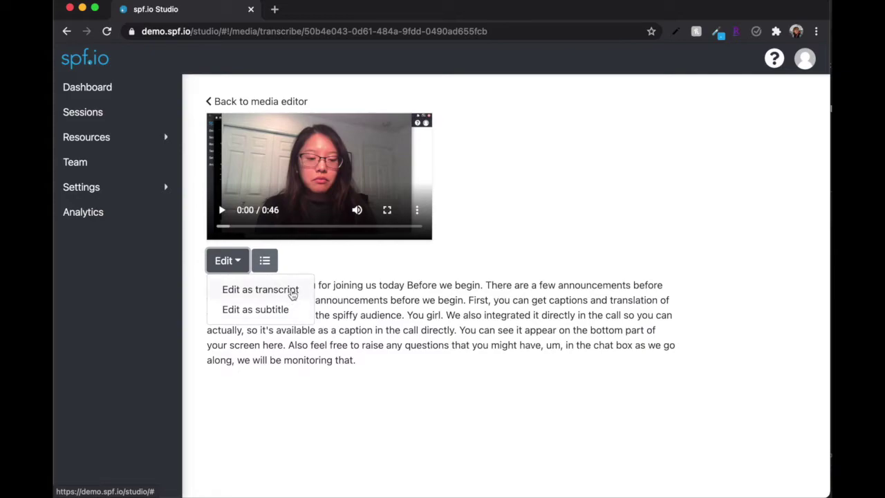
left_click(293, 293)
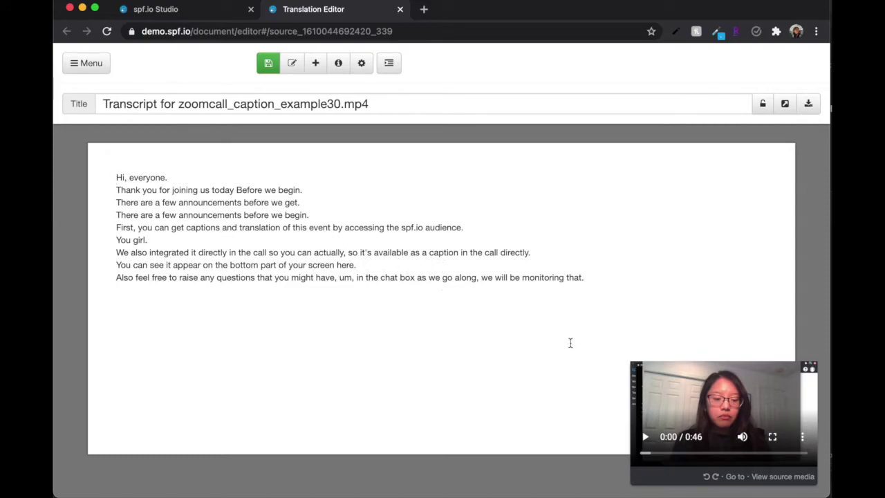
left_click_drag(646, 382, 648, 270)
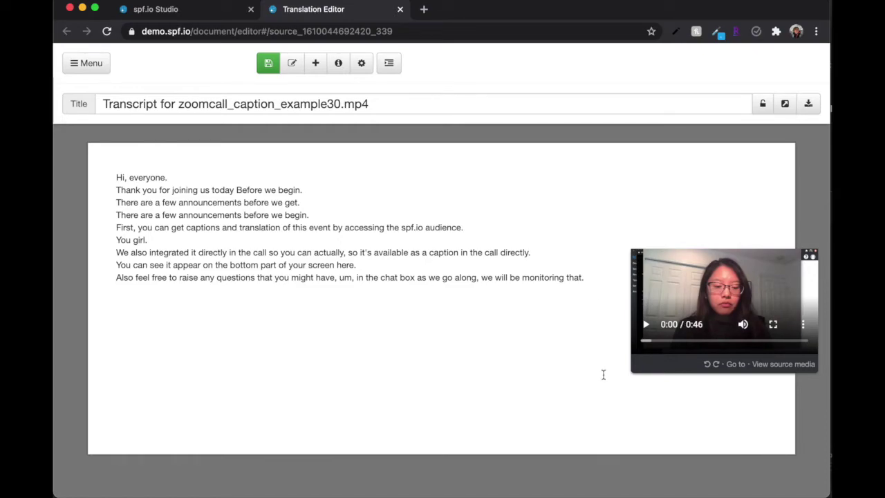
key("ctrl+space")
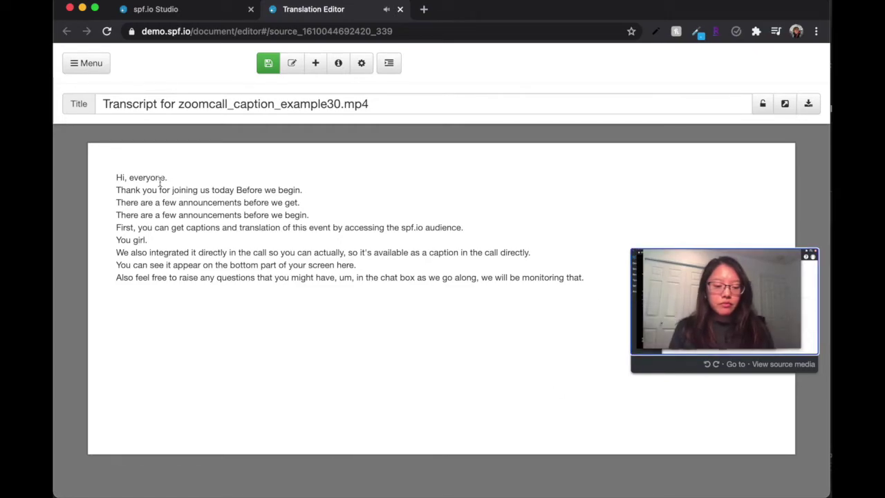
Step: End the second transcript line at "today." and merge the following text into "Before we begin, there are a few announcements"
left_click(234, 190)
key("Return")
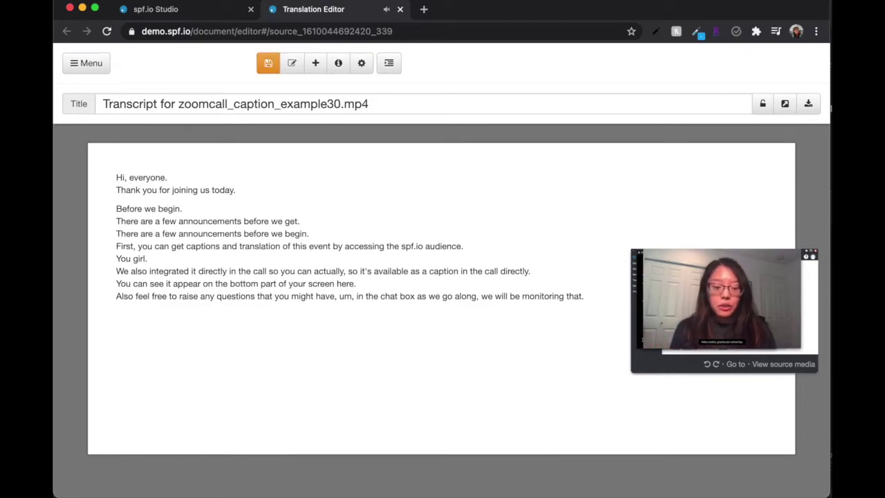
key("End")
key("Delete")
key("BackSpace")
type(",")
key("Delete")
type("t")
Step: Replace "get." with "--" and join the following line so it reads "before we--there are a few announcements before we begin."
left_click(349, 209)
key("Delete")
key("Delete")
key("Delete")
key("Delete")
key("Delete")
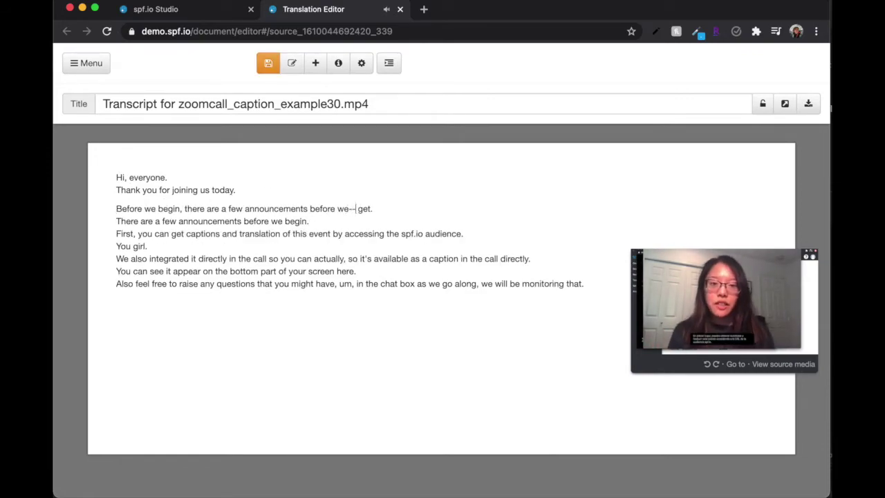
type("--")
key("Delete")
key("Delete")
type("t")
Step: Replace "You girl." with "URL." and join it to the end of the "accessing the spf.io audience" sentence
left_click(109, 233)
key("shift+ctrl+Right")
key("shift+ctrl+Right")
type("URL")
key("Home")
key("BackSpace")
key("BackSpace")
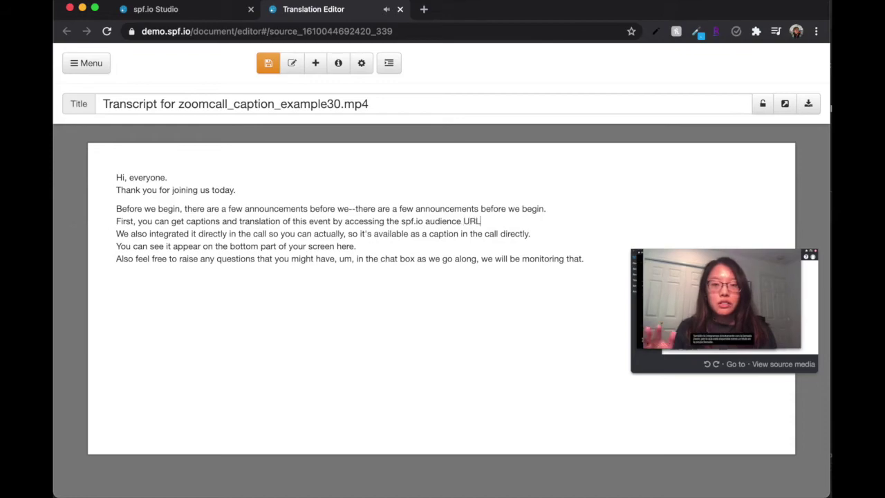
Step: Pause the video and save the corrected transcript
left_click(246, 258)
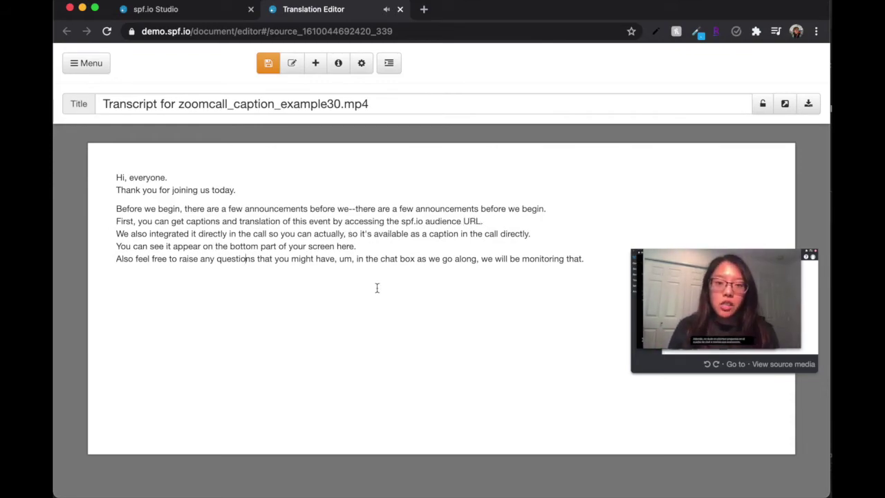
left_click(647, 325)
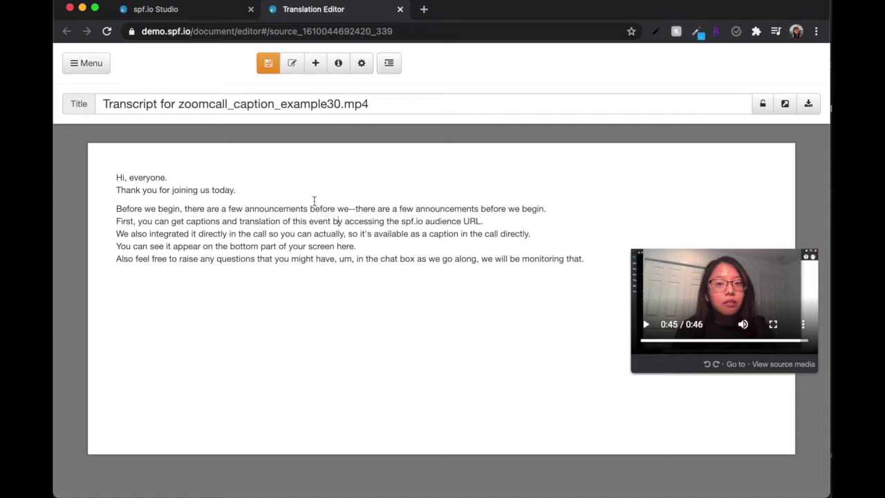
left_click(268, 63)
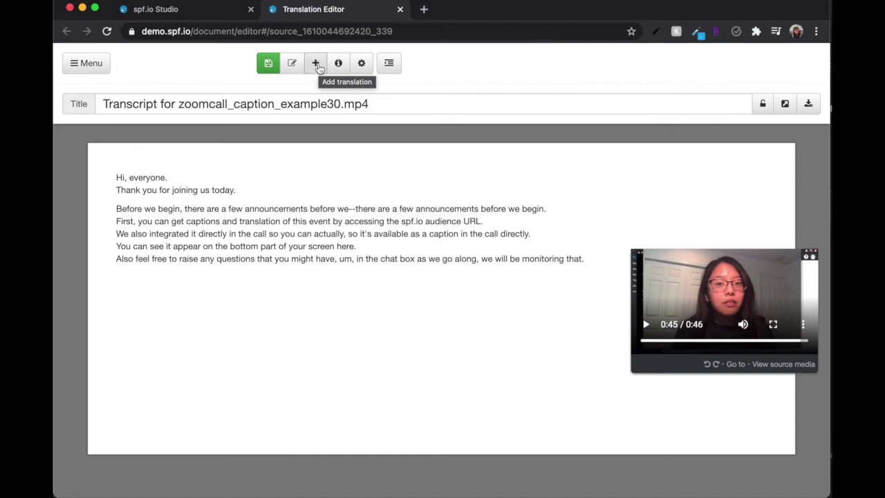
Step: Return to the video's transcription page in spf.io Studio and open the captions for editing as subtitles
left_click(223, 13)
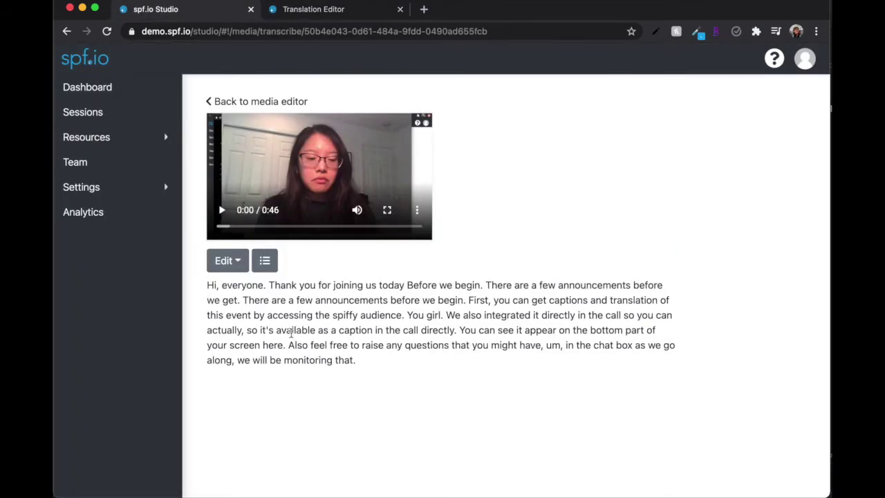
left_click(240, 260)
left_click(256, 309)
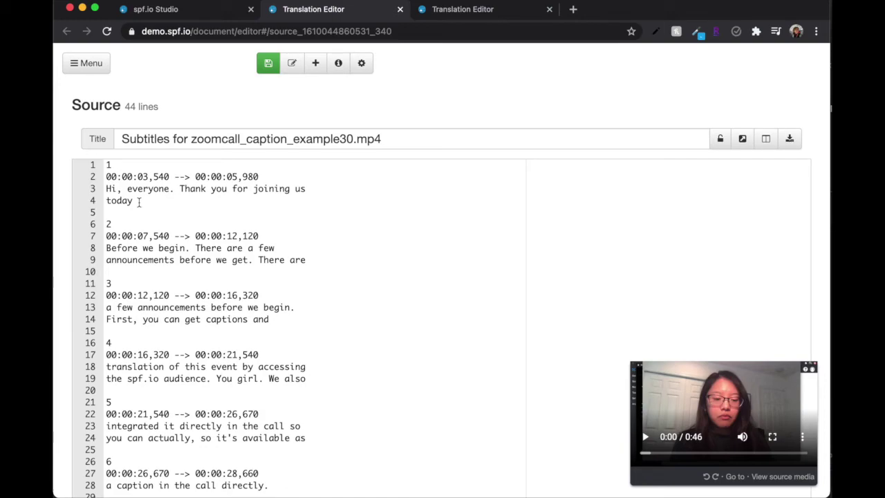
Step: Select text in the second subtitle block and play the video from that block's start time
left_click(134, 249)
left_click(222, 260)
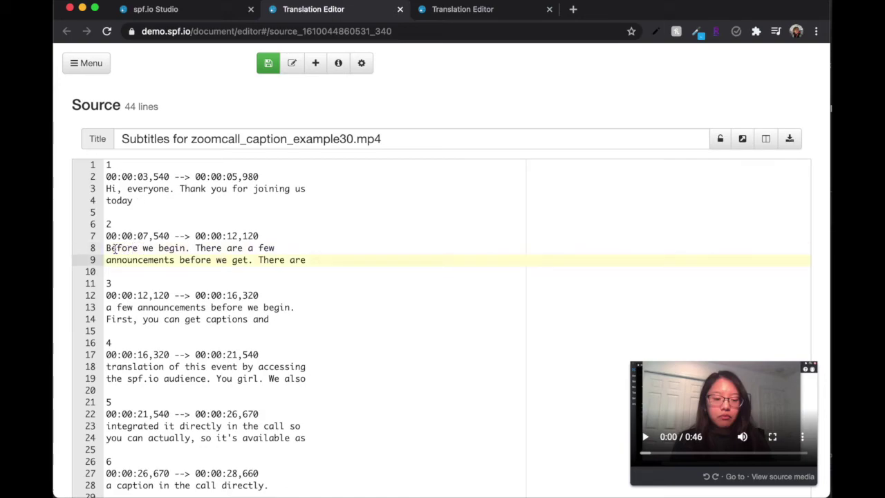
left_click_drag(133, 235, 243, 247)
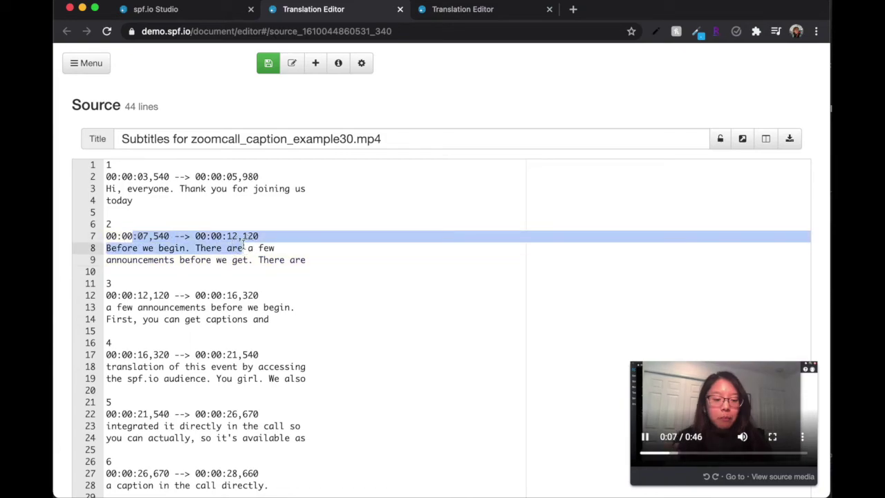
Step: Play the video from the fourth subtitle block's start time, pause it, and replay the second block's segment to check the timing
left_click(250, 260)
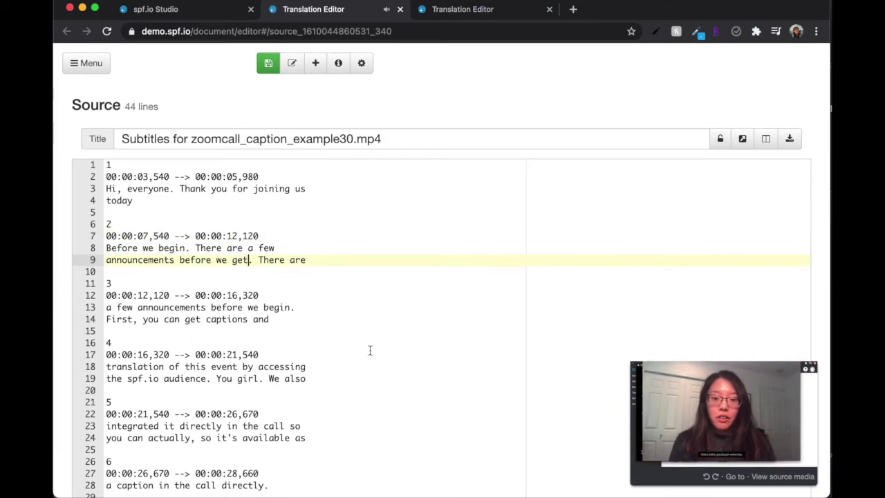
left_click(482, 402)
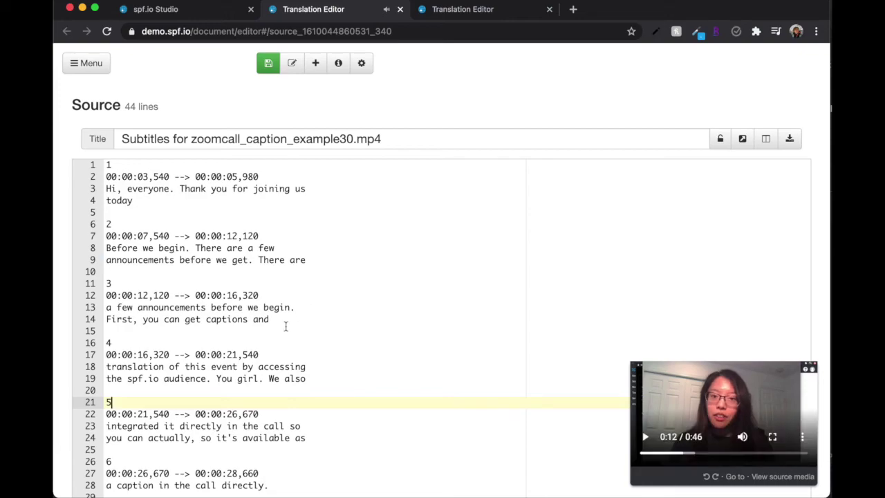
left_click(234, 354)
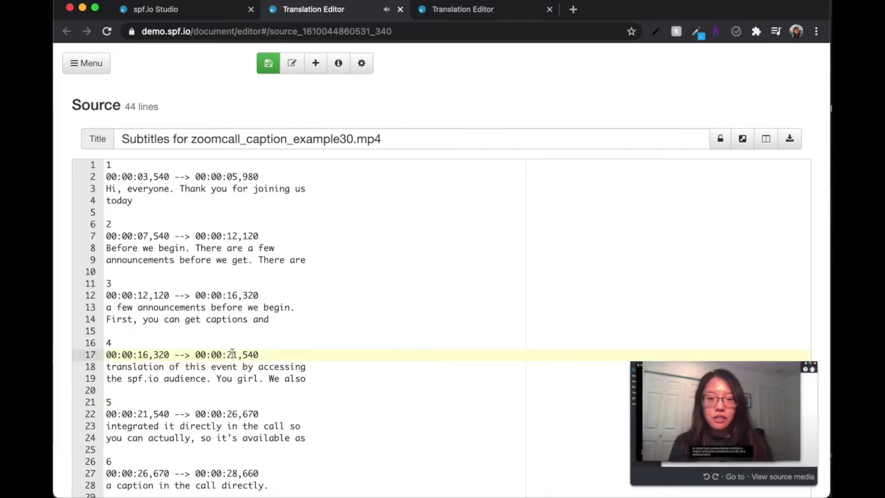
mouse_move(729, 413)
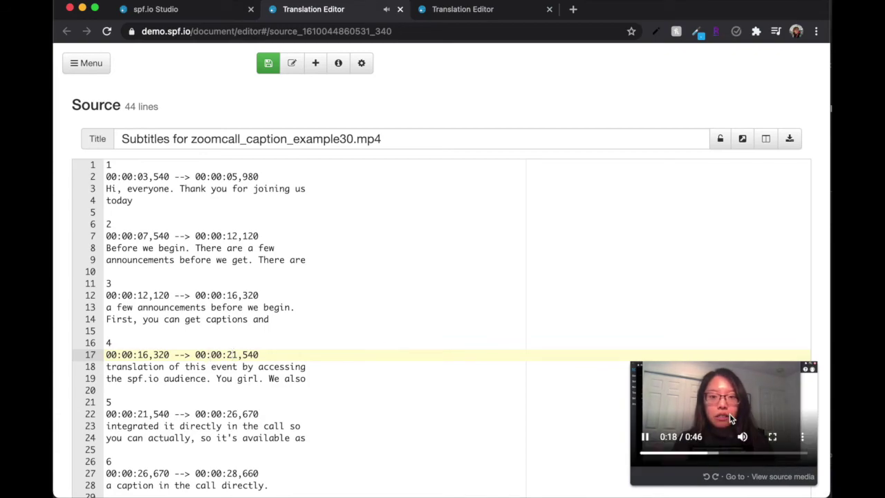
left_click(730, 413)
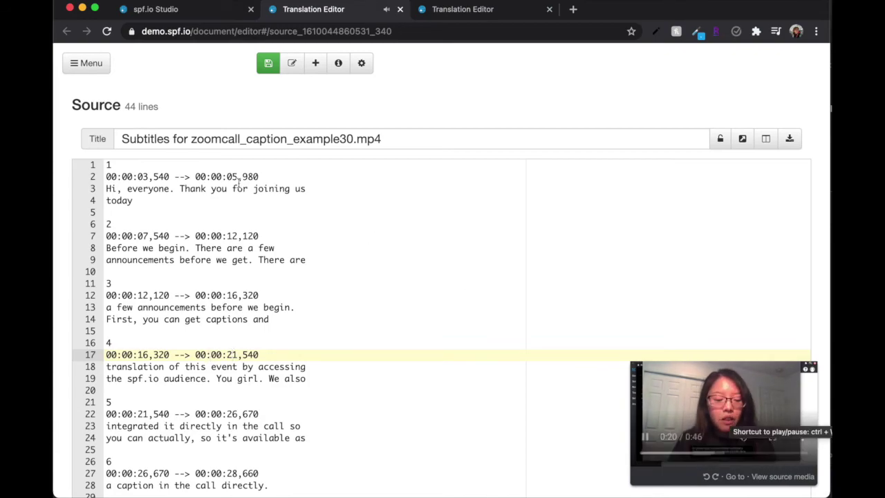
left_click(151, 228)
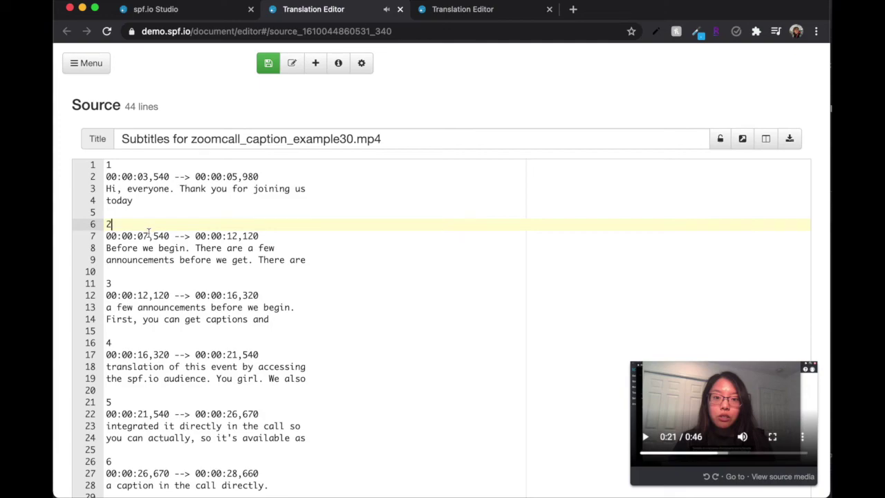
left_click(146, 237)
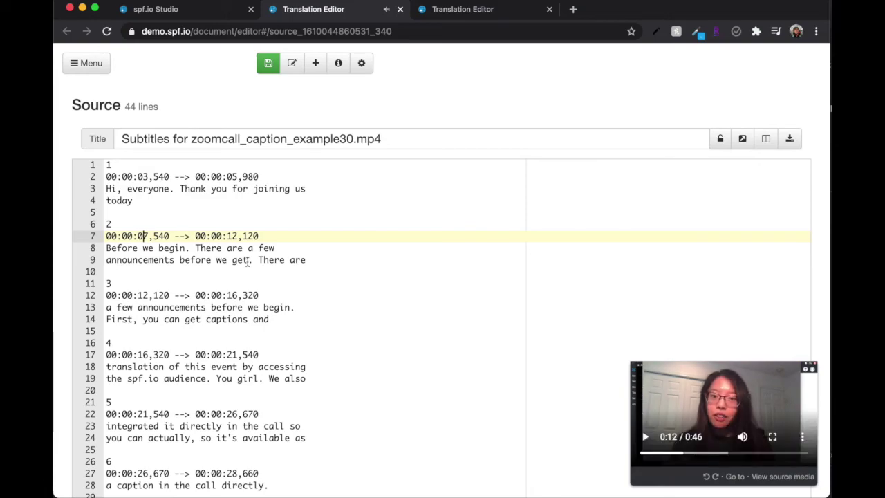
Step: Replace the misheard "You girl" in the fourth subtitle block so the sentence ends with "the spf.io audience URL."
left_click_drag(205, 378, 258, 378)
type("URL")
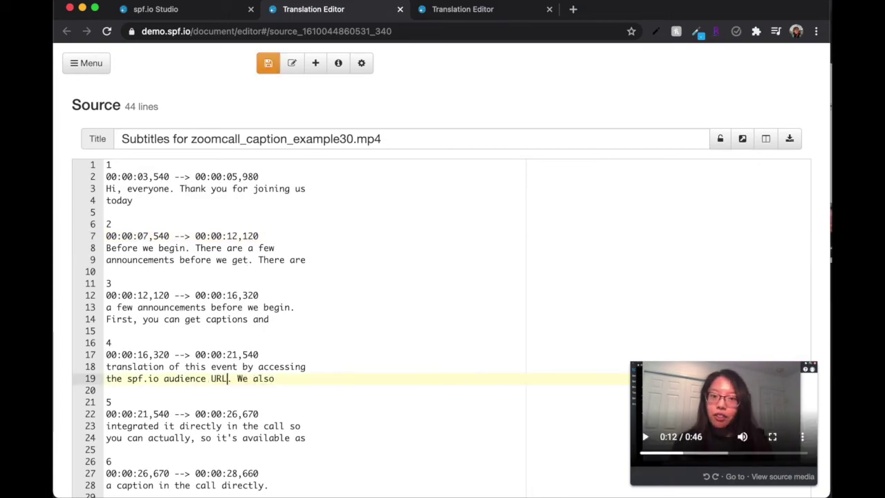
type(".")
Step: Save the corrected subtitles and download them as an SRT file
left_click(274, 61)
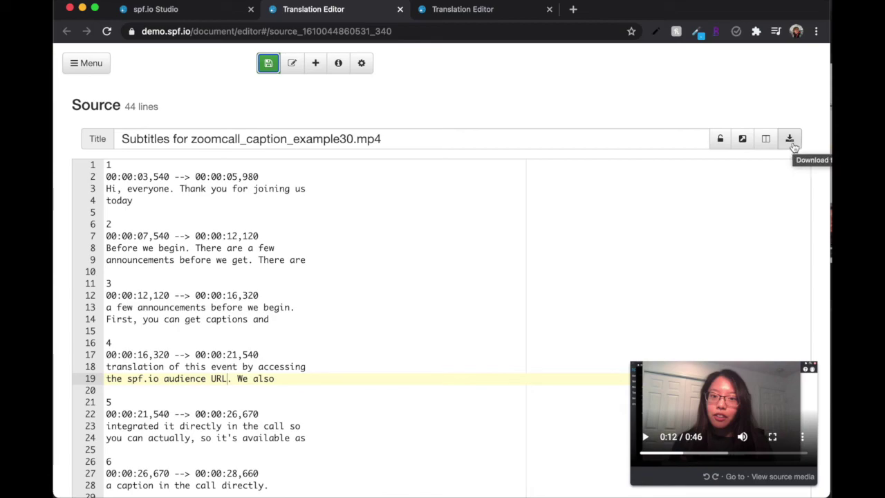
left_click(792, 142)
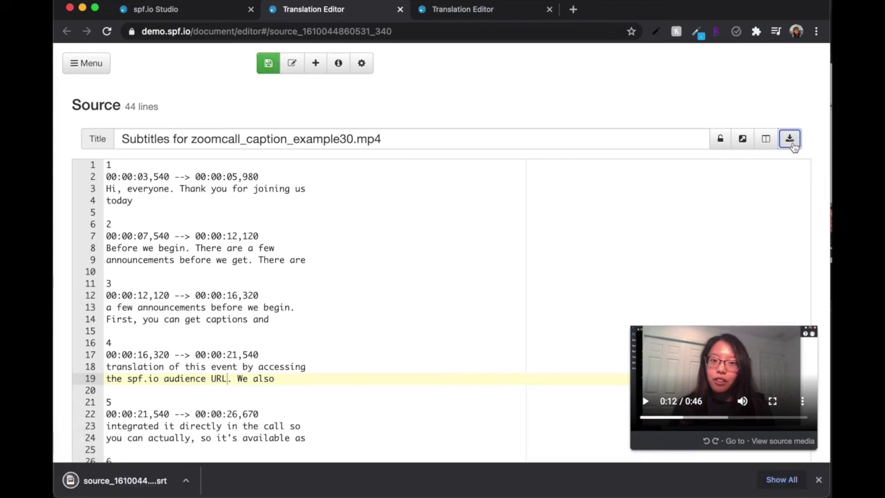